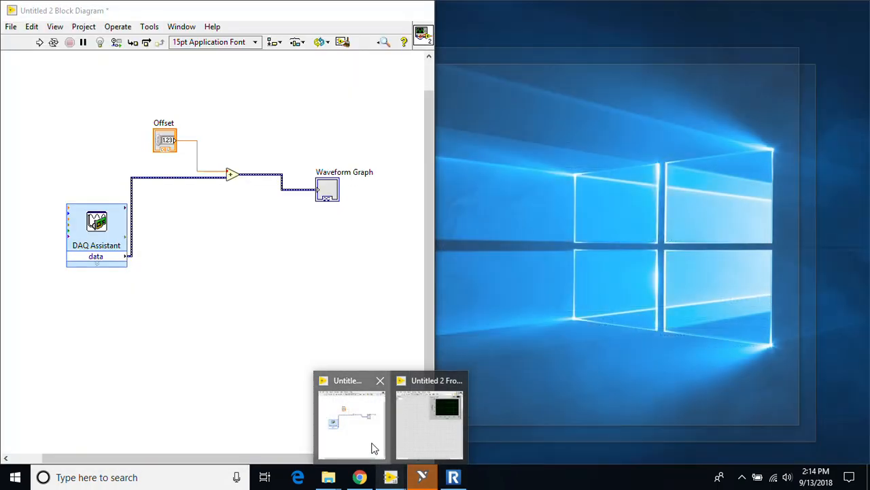
Step: Switch to LabVIEW, launch Measurement & Automation Explorer, and expand Devices and Interfaces under My System
click(376, 447)
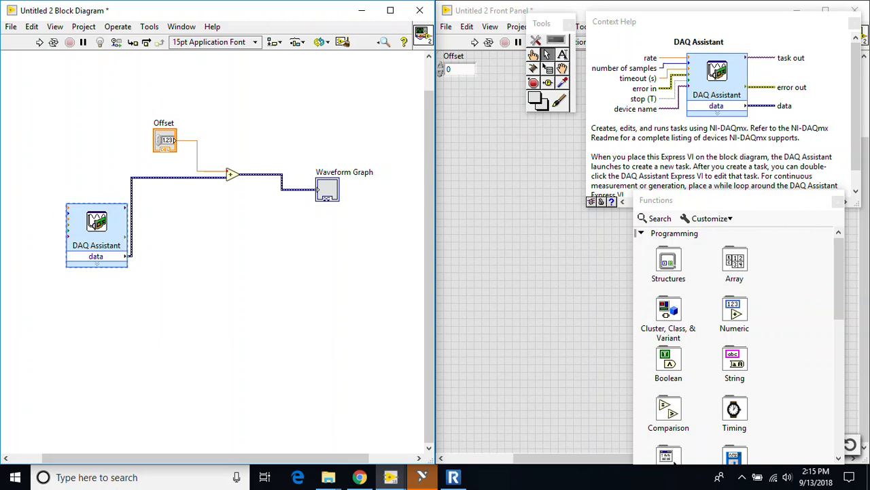
click(144, 31)
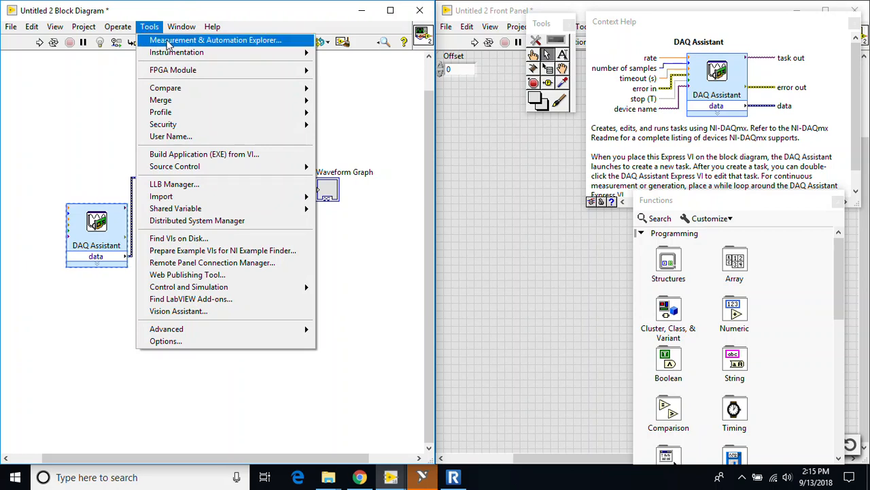
click(167, 42)
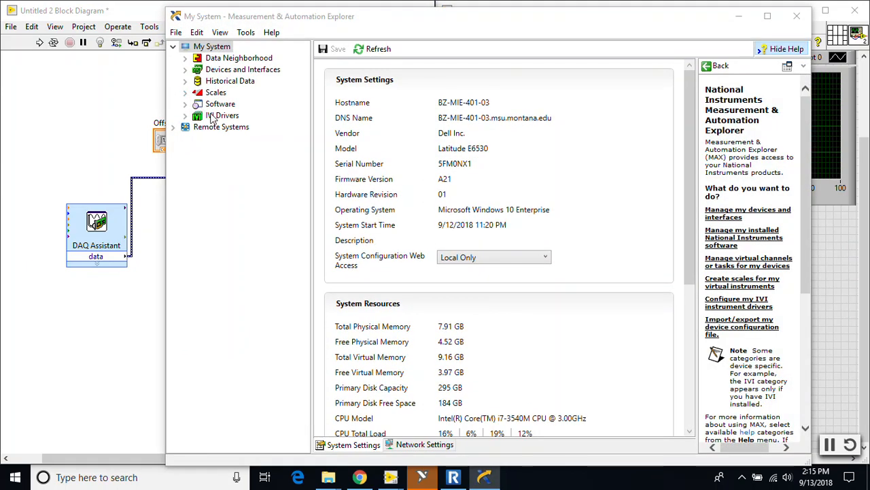
click(184, 70)
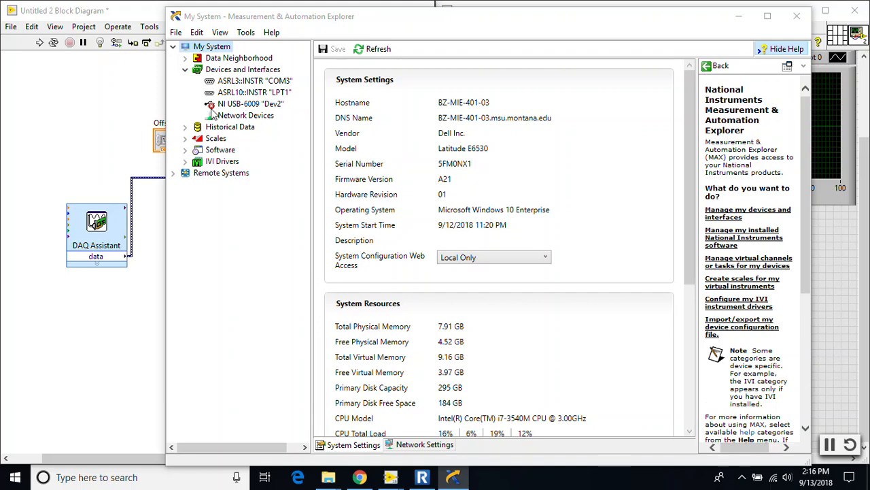
Step: Delete the disconnected NI USB-6009 "Dev2" from Devices and Interfaces and confirm the removal
click(235, 105)
right_click(235, 105)
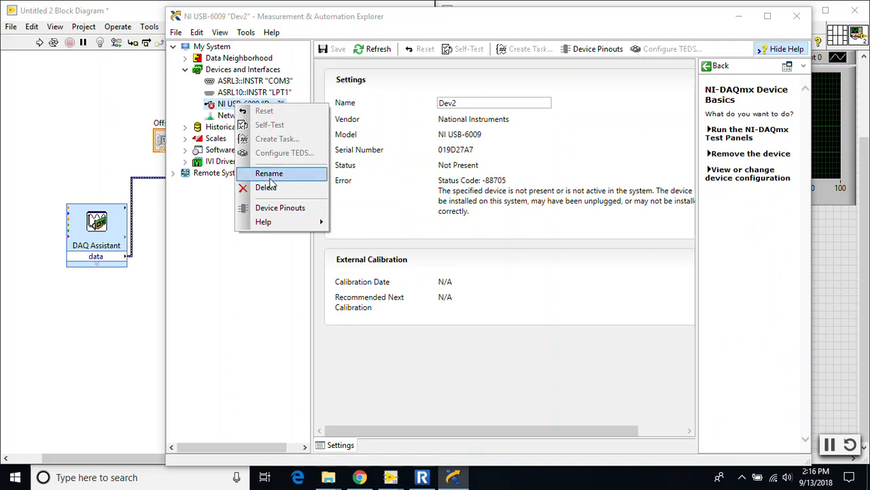
click(266, 187)
click(481, 291)
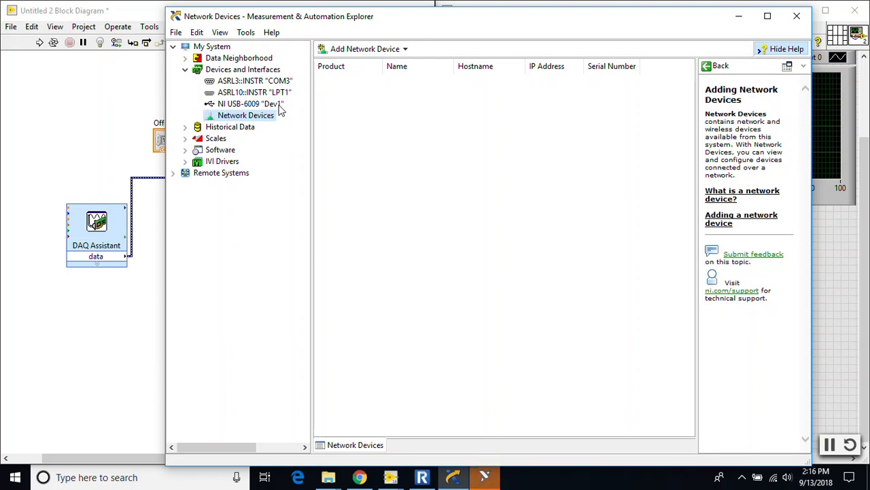
Step: Open the test panels for NI USB-6009 "Dev1" and run an analog input test on channel Dev1/ai1
click(249, 105)
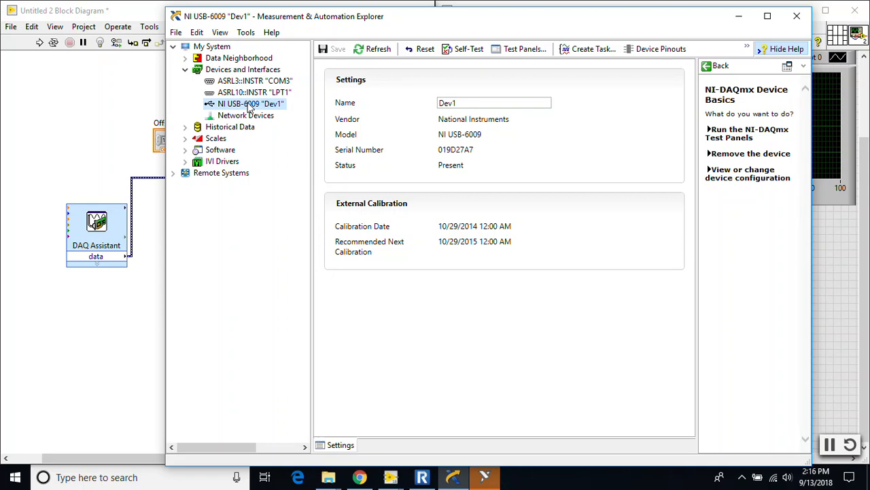
click(518, 50)
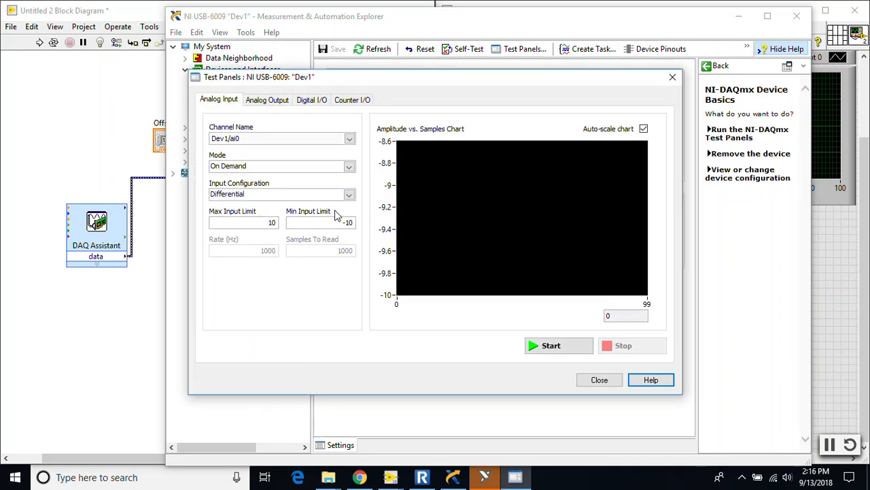
click(350, 139)
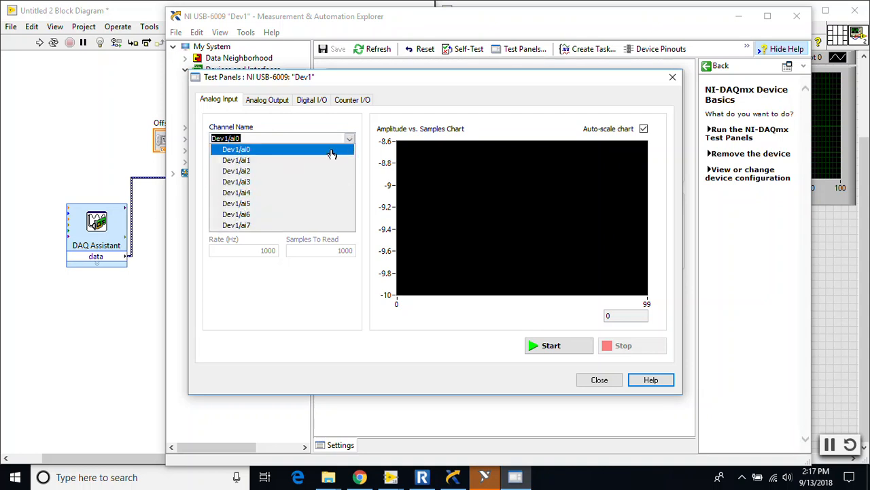
click(311, 160)
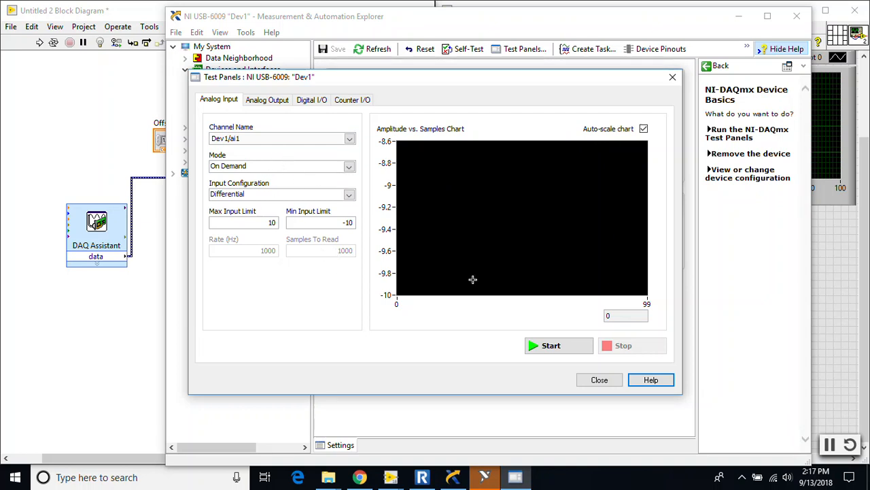
click(551, 347)
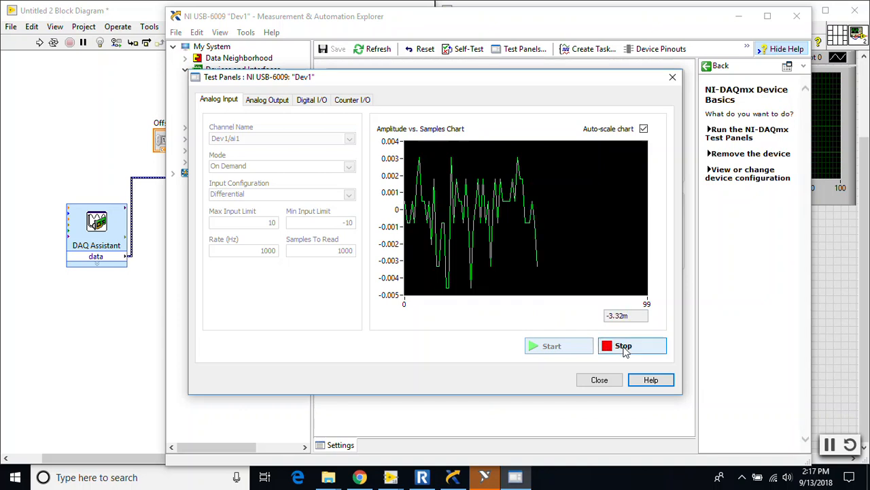
click(624, 347)
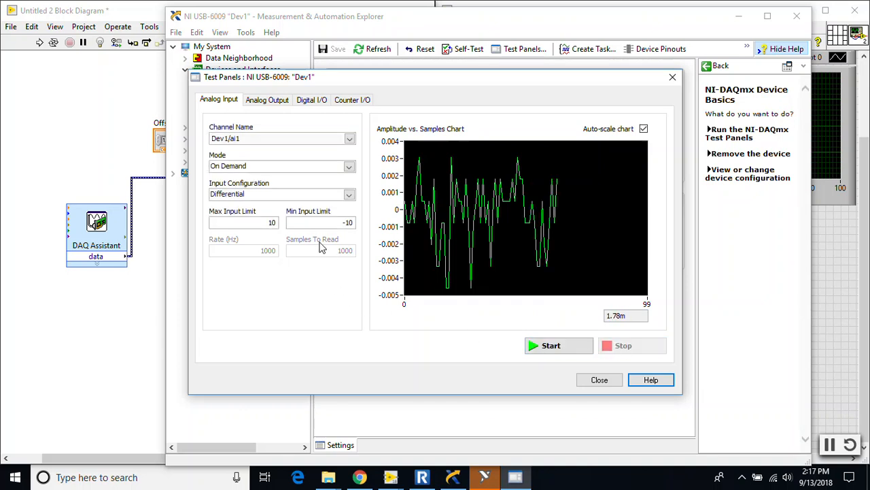
Step: Run the analog input test on channel Dev1/ai0, stop it, and close the test panels
click(350, 140)
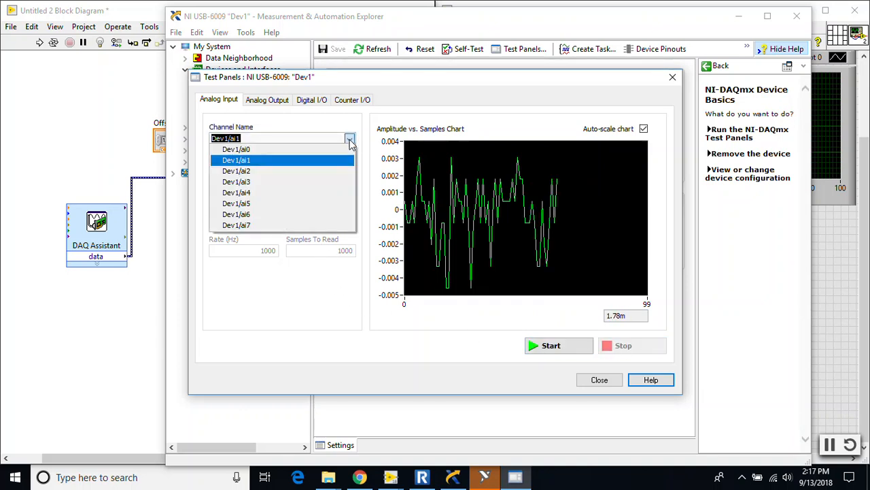
click(317, 151)
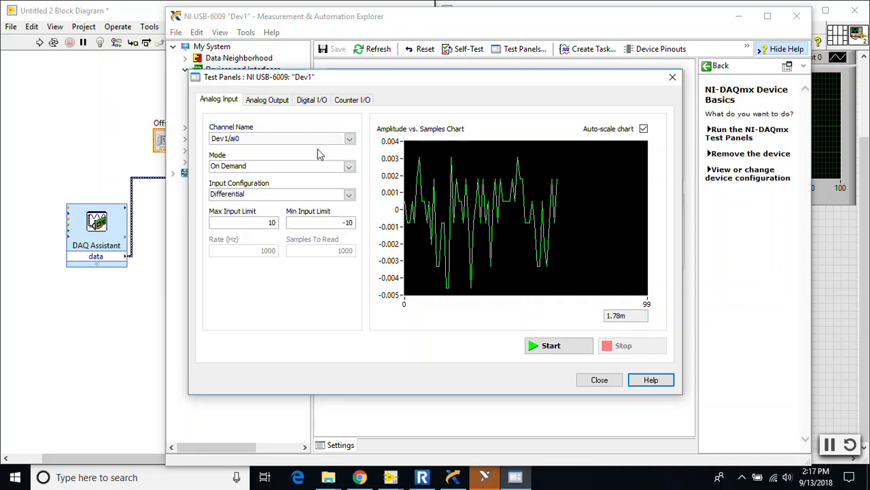
click(556, 347)
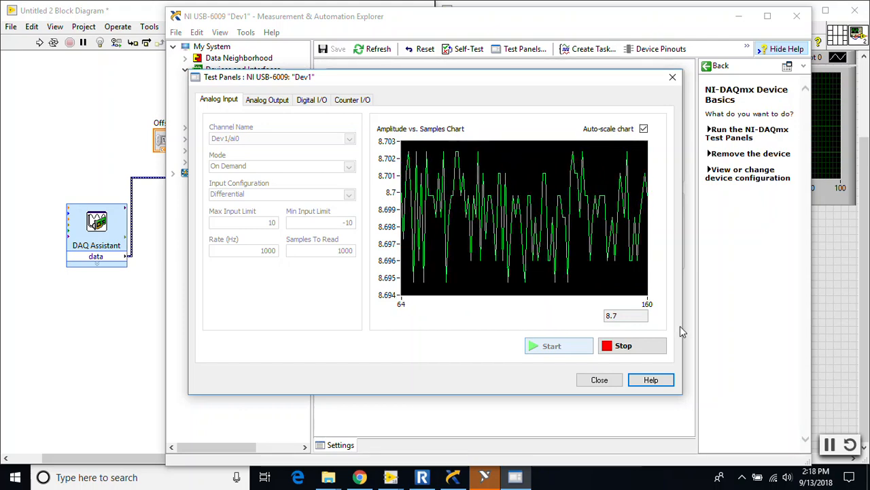
click(628, 349)
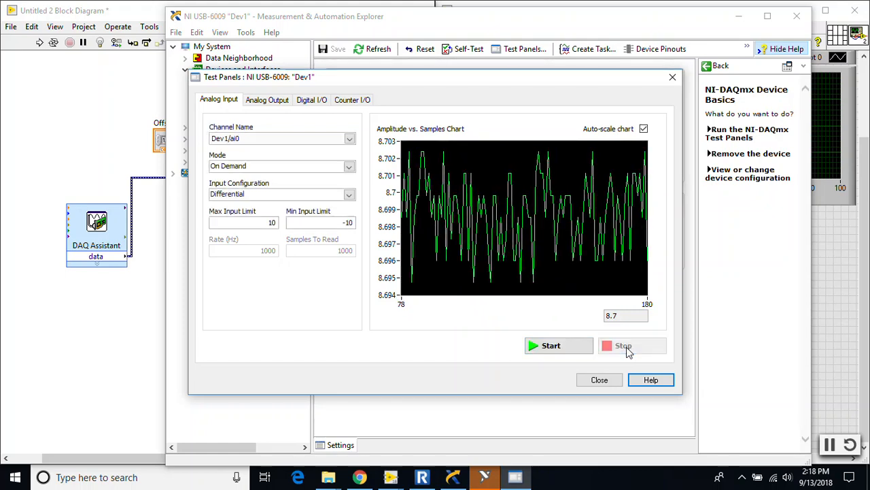
click(604, 382)
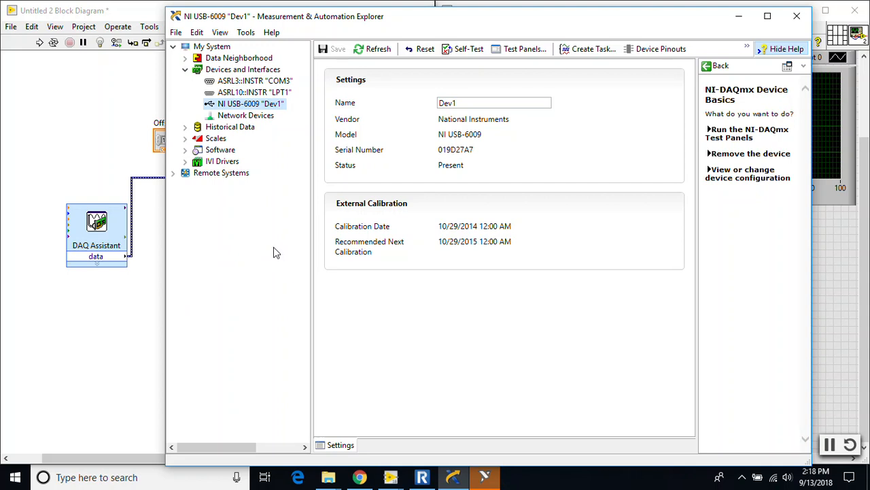
Step: Create a simulated NI-DAQmx device under Devices and Interfaces, choosing NI USB-6009 from the USB DAQ family
right_click(243, 71)
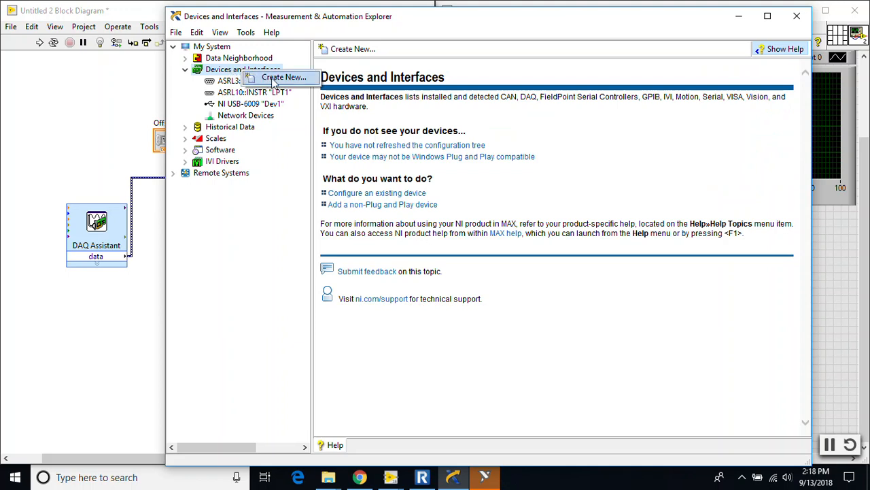
click(225, 72)
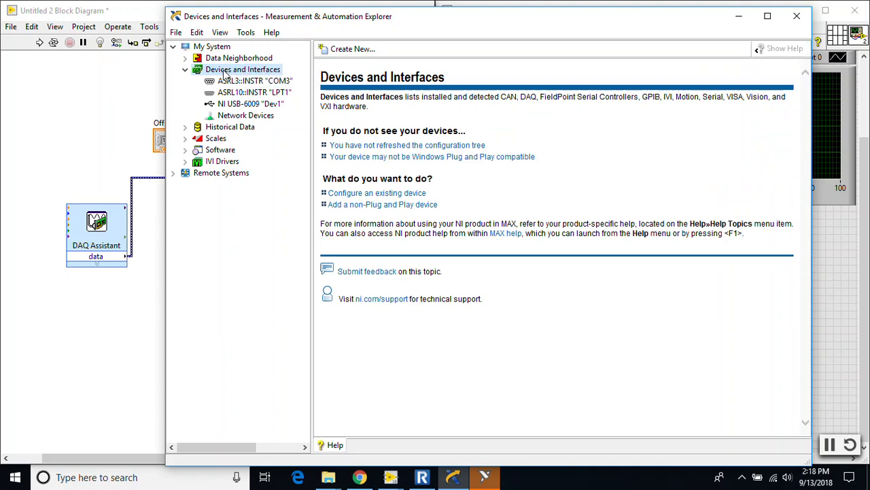
right_click(224, 74)
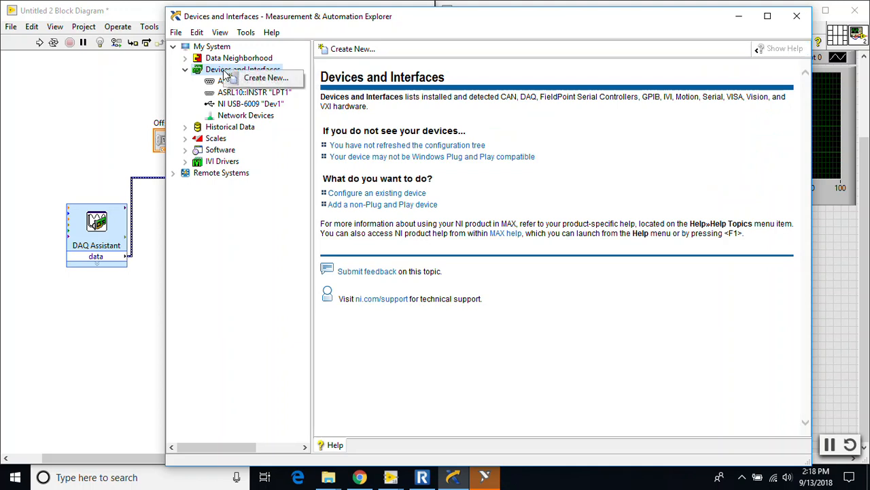
click(262, 79)
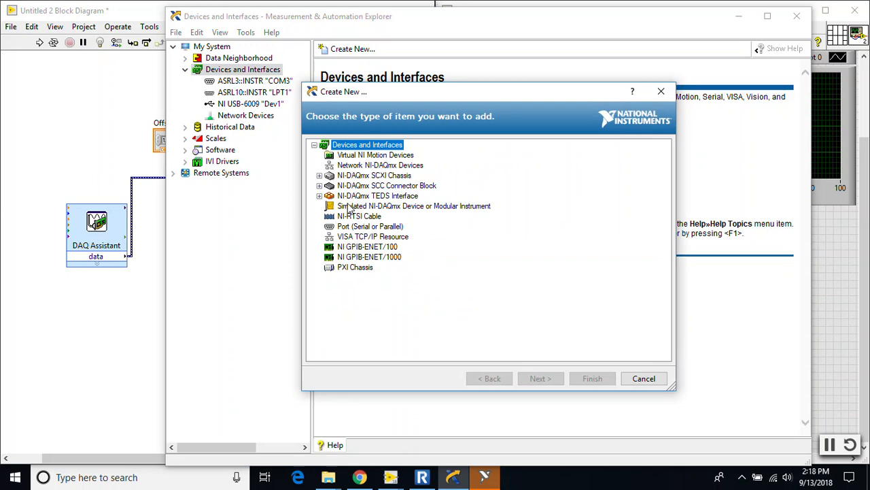
click(437, 203)
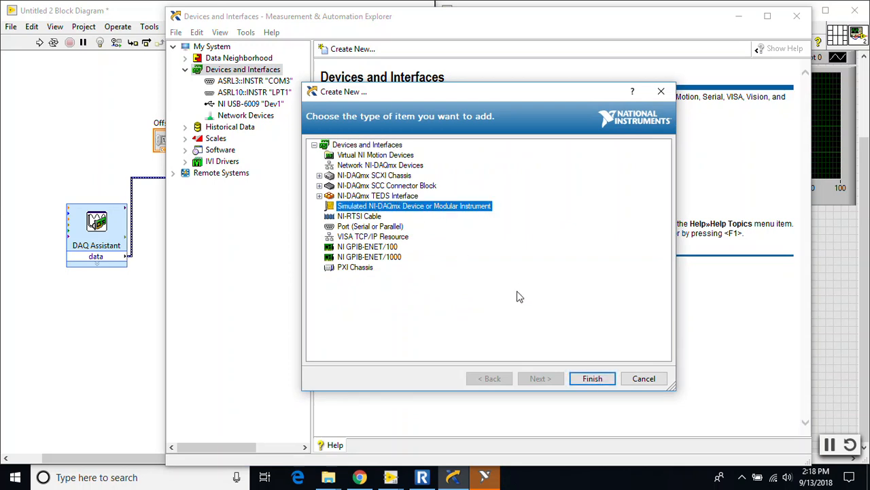
click(592, 378)
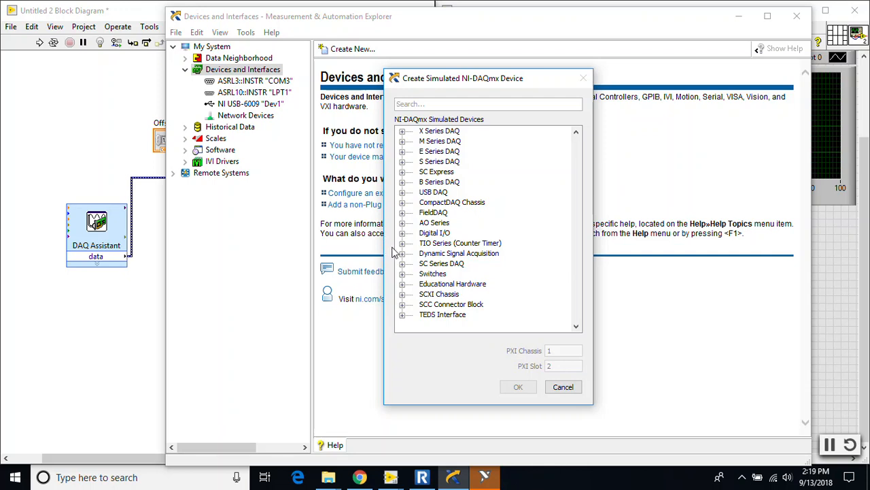
click(401, 193)
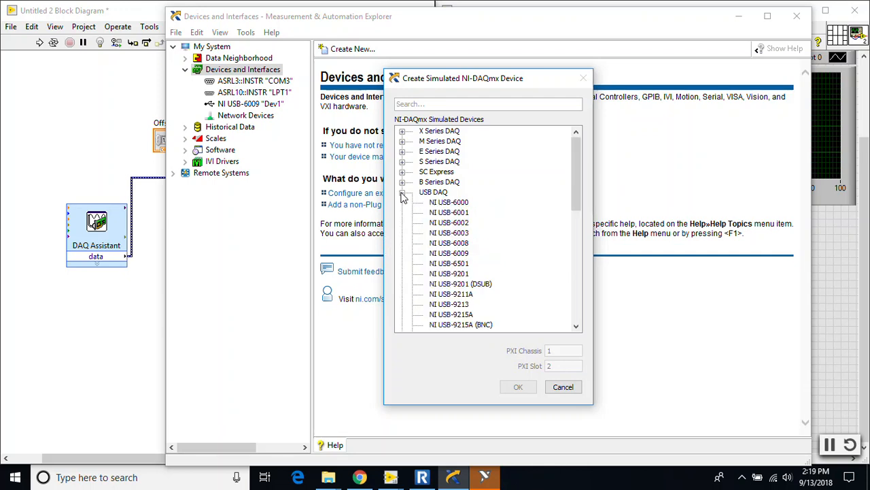
click(460, 255)
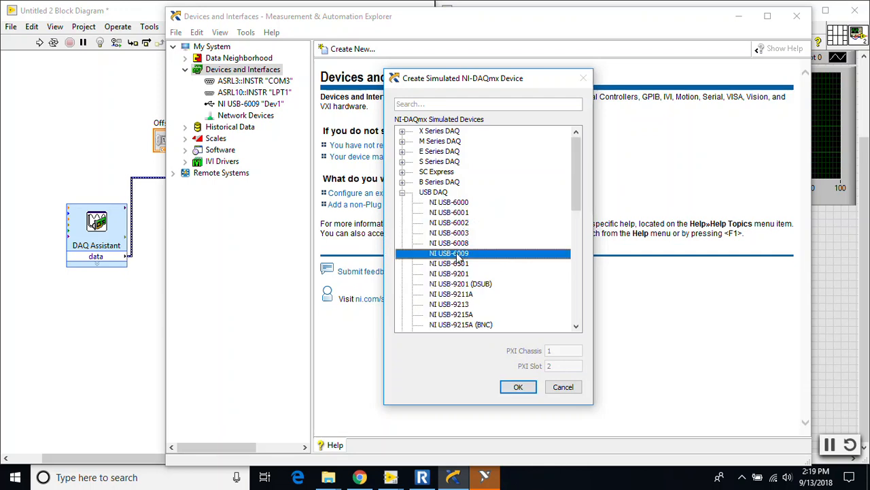
click(518, 387)
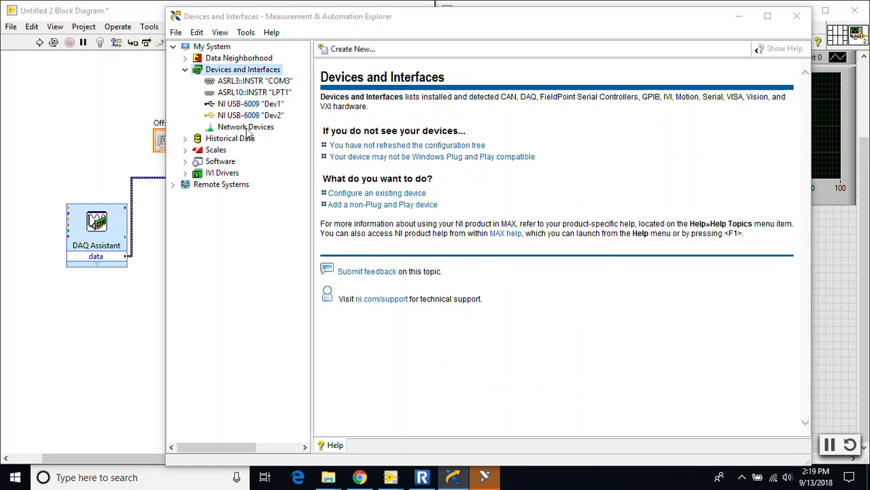
Step: Close Measurement & Automation Explorer and open the properties of the DAQ Assistant on the block diagram
double_click(536, 20)
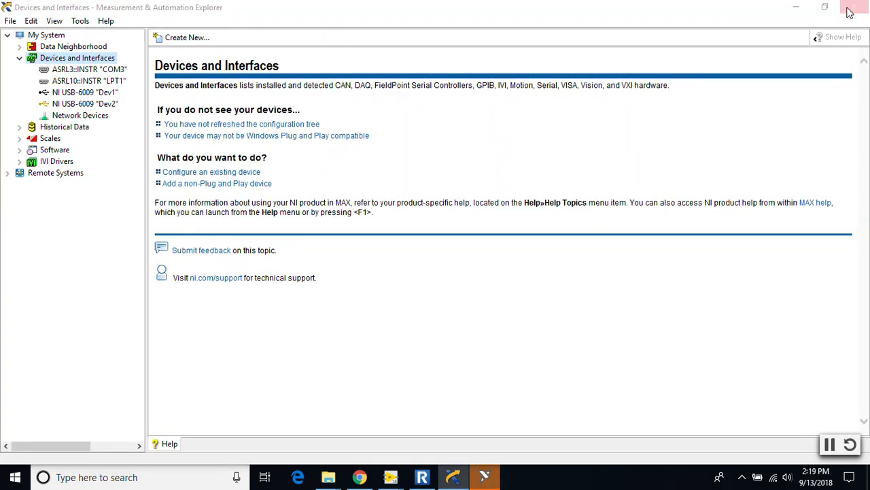
click(849, 12)
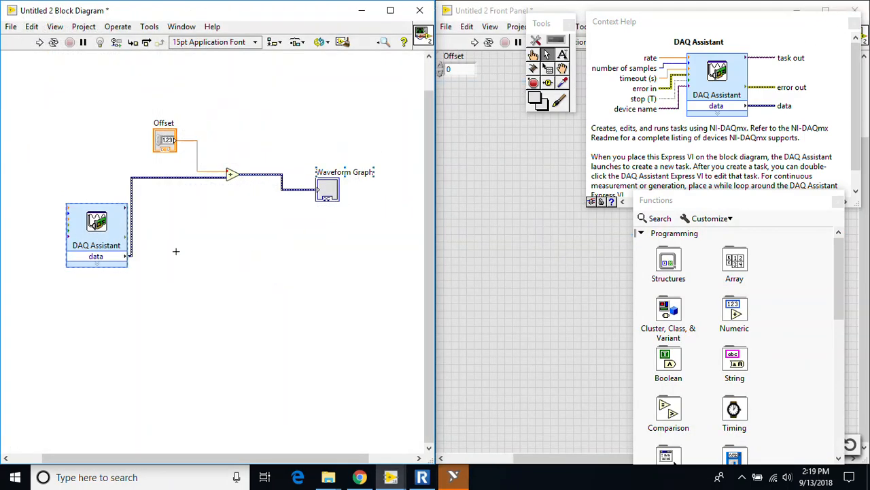
double_click(105, 232)
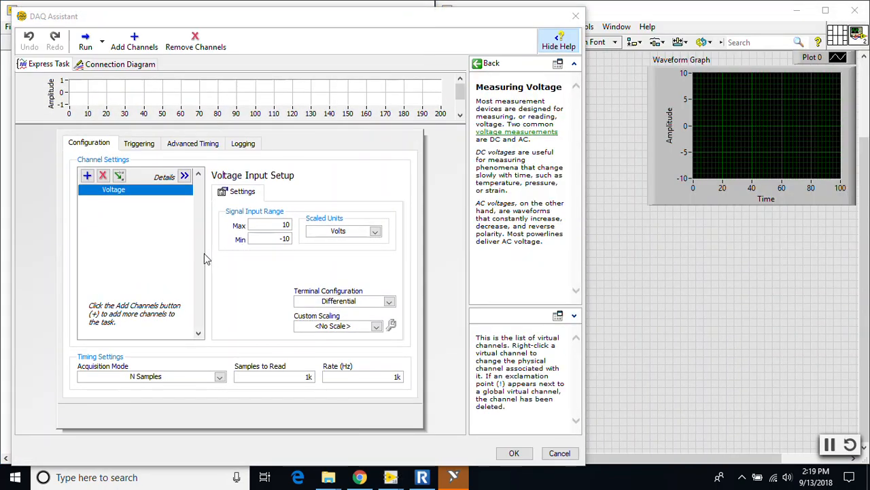
click(576, 15)
right_click(88, 221)
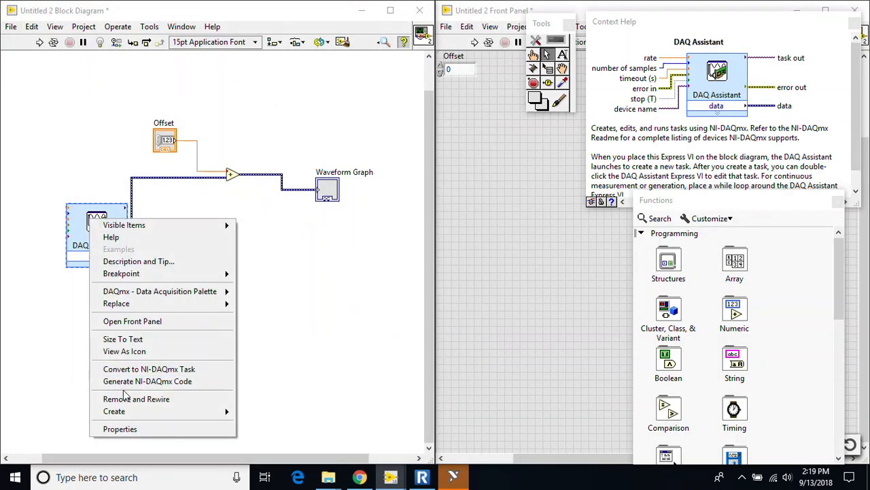
click(126, 427)
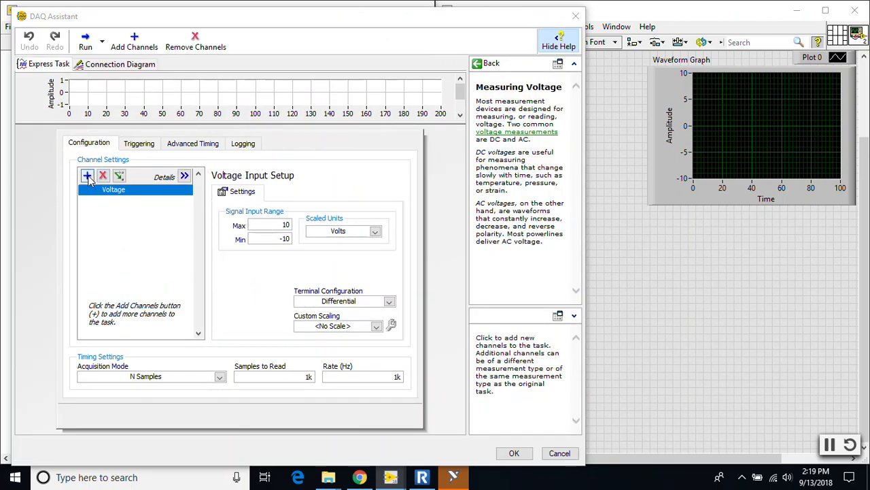
Step: Add voltage channels ai0, ai2 and ai4 of Dev2 (USB-6009) to the DAQ Assistant task at the end of the scan
click(87, 176)
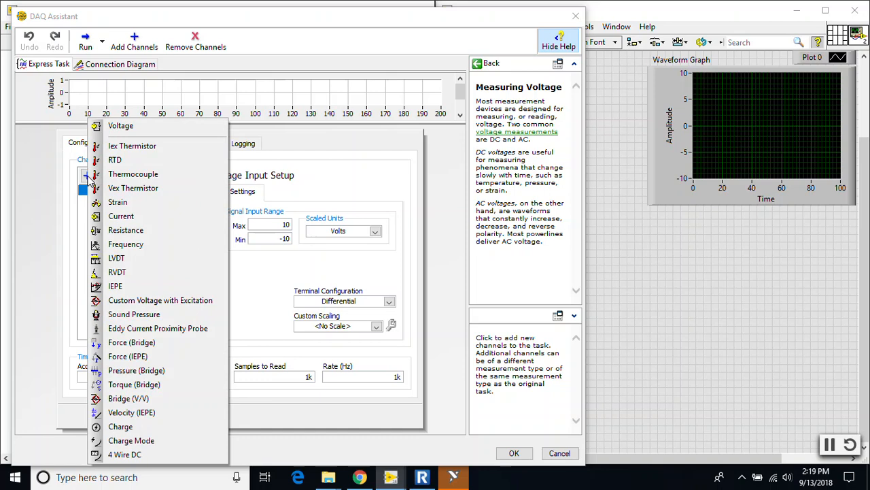
click(127, 128)
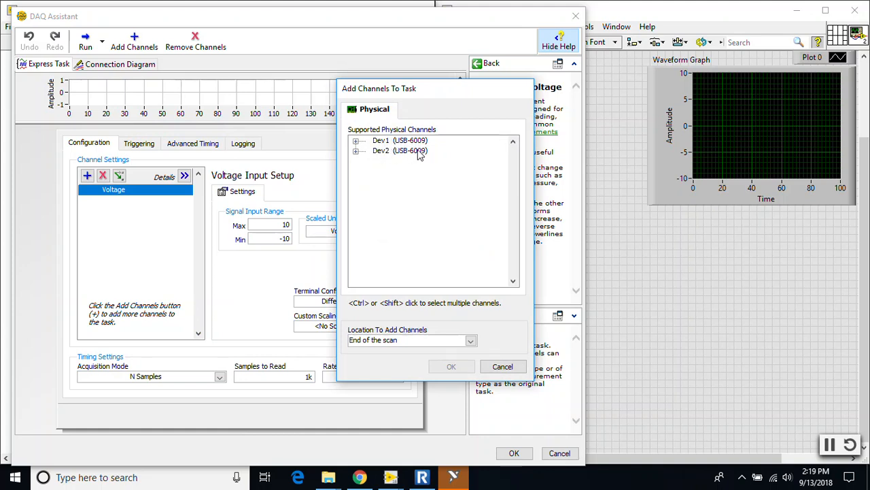
click(356, 151)
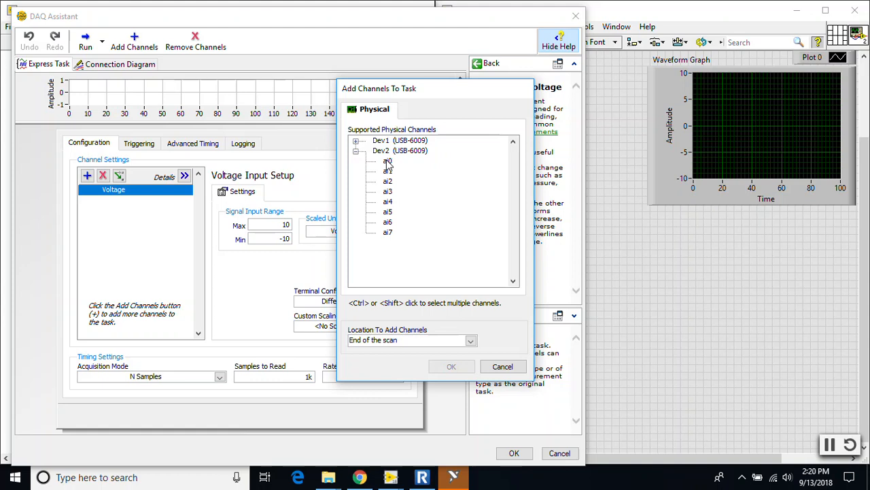
click(387, 162)
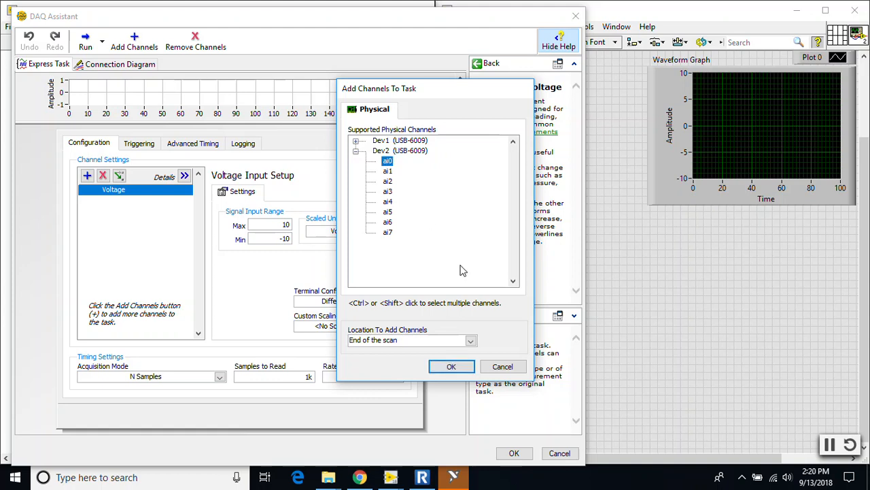
ctrl+click(388, 181)
ctrl+click(389, 202)
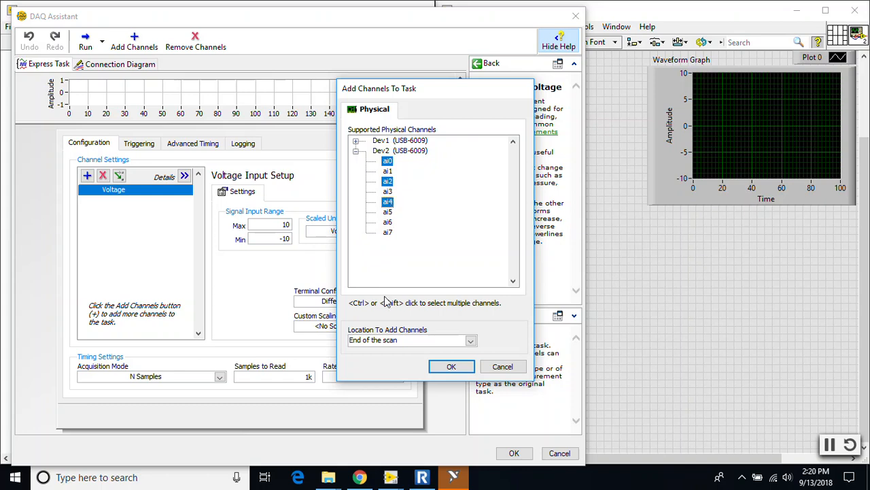
click(451, 367)
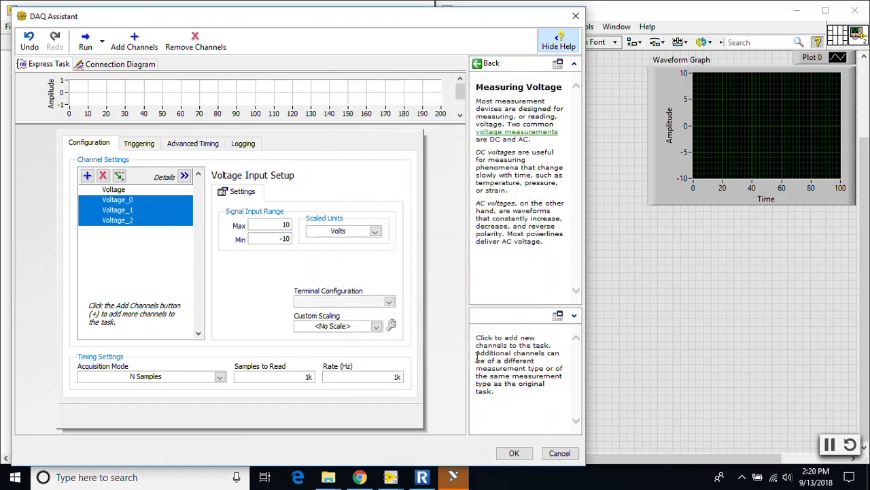